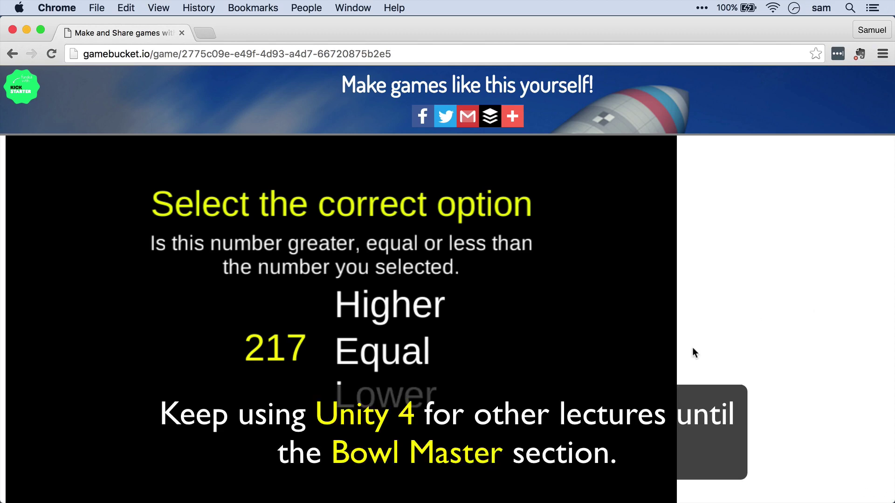
pyautogui.scroll(-2, 683, 356)
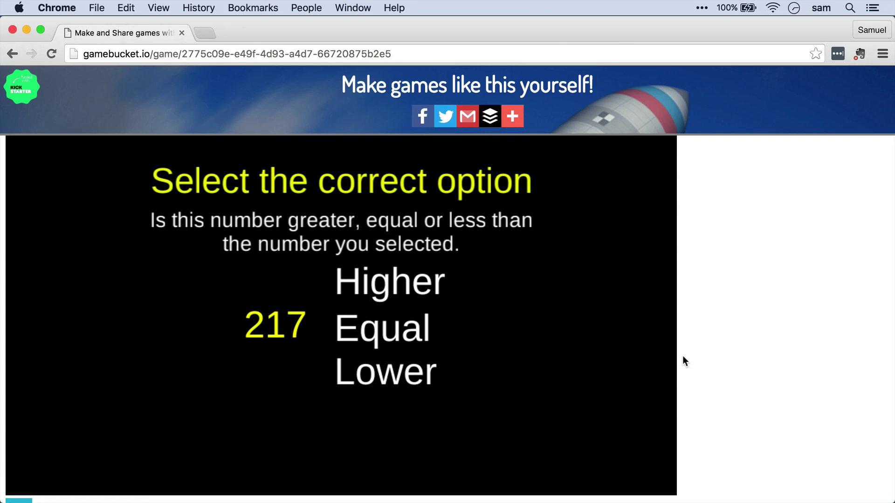
pyautogui.scroll(1, 682, 356)
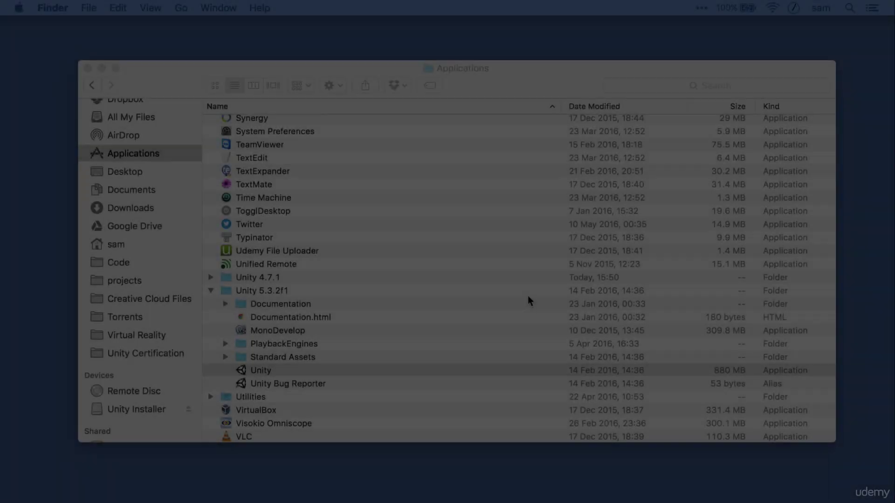
# - Launch the Unity application from the Unity 5.3.2f1 folder in Applications
pyautogui.click(208, 296)
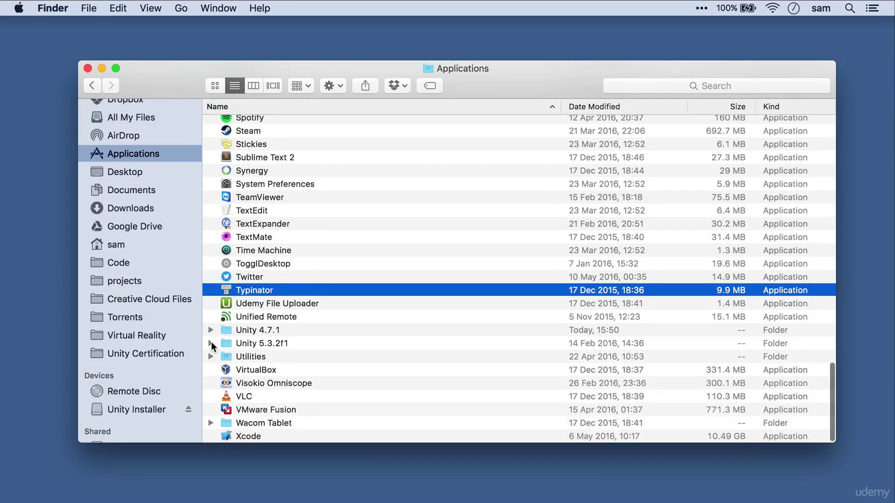
pyautogui.click(211, 343)
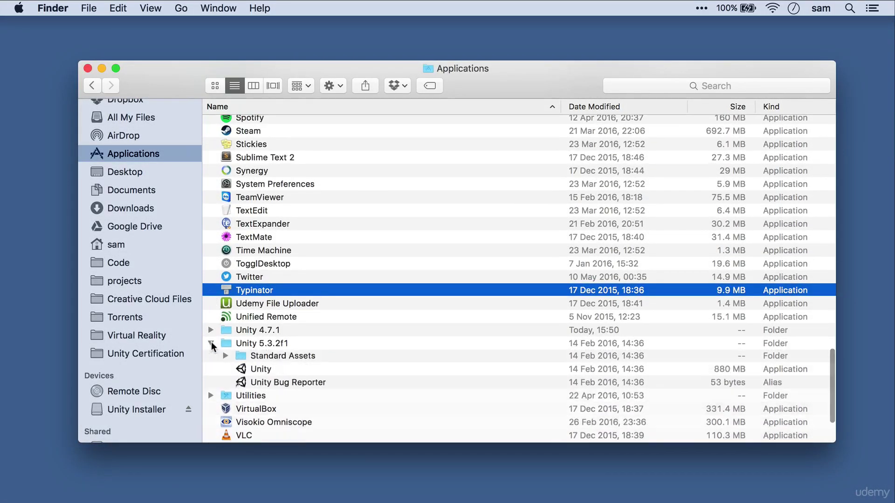
pyautogui.click(211, 343)
pyautogui.click(268, 330)
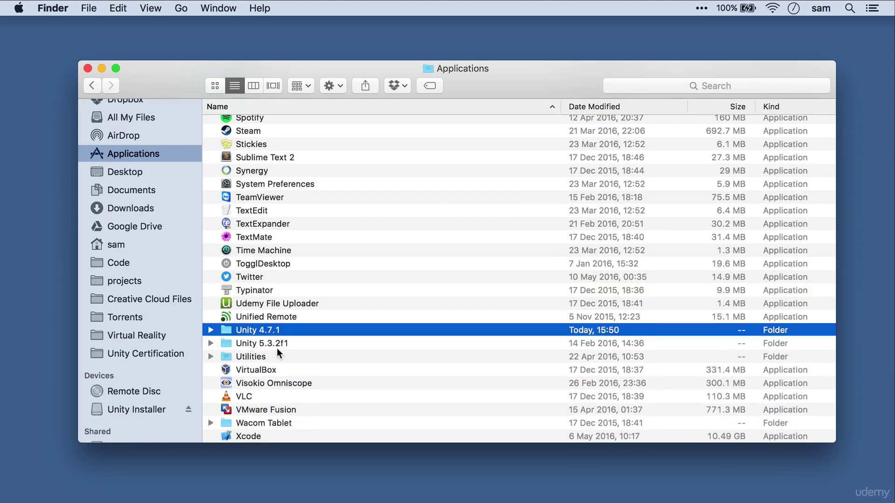
pyautogui.click(211, 344)
pyautogui.scroll(-5, 270, 355)
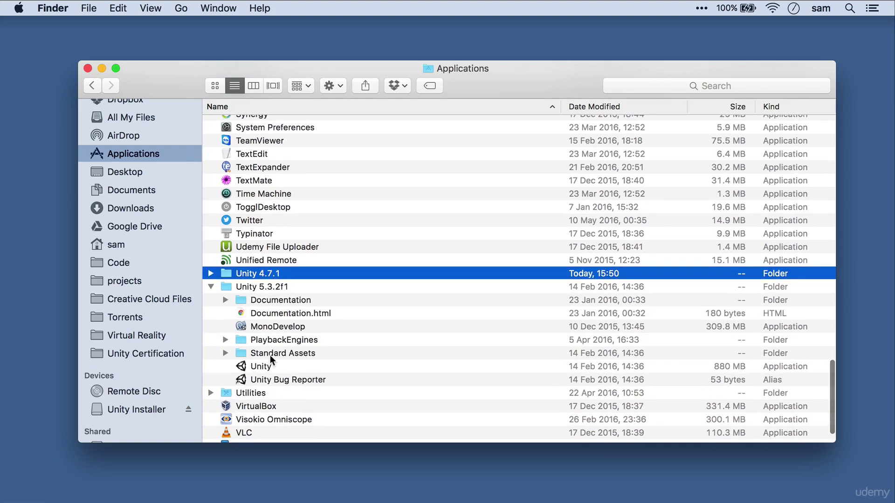
pyautogui.click(297, 348)
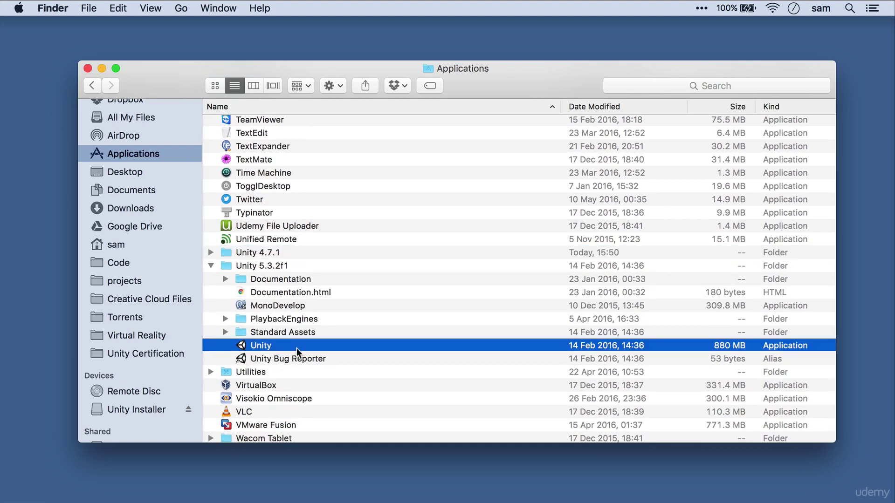
pyautogui.doubleClick(297, 348)
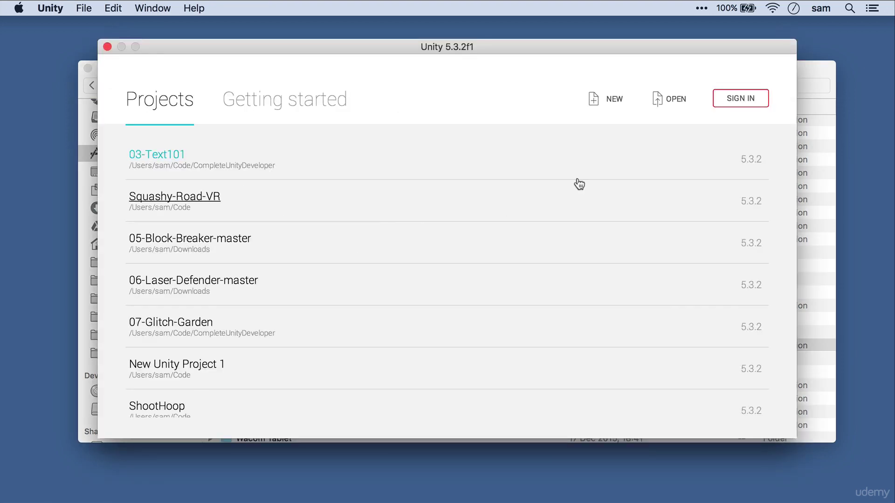
# - Open the 04-Number-Wizard-UI project from the CompleteUnityDeveloper folder and accept its upgrade to Unity 5.3.2f1
pyautogui.click(673, 109)
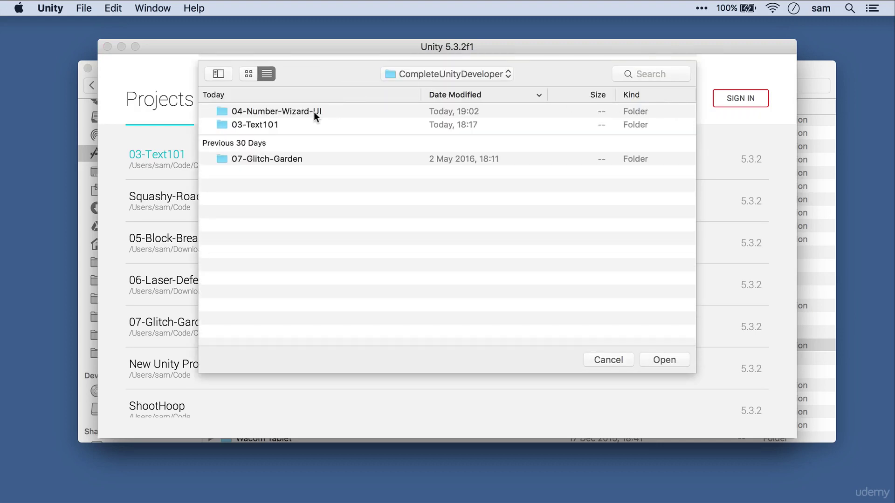
pyautogui.click(315, 111)
pyautogui.click(669, 365)
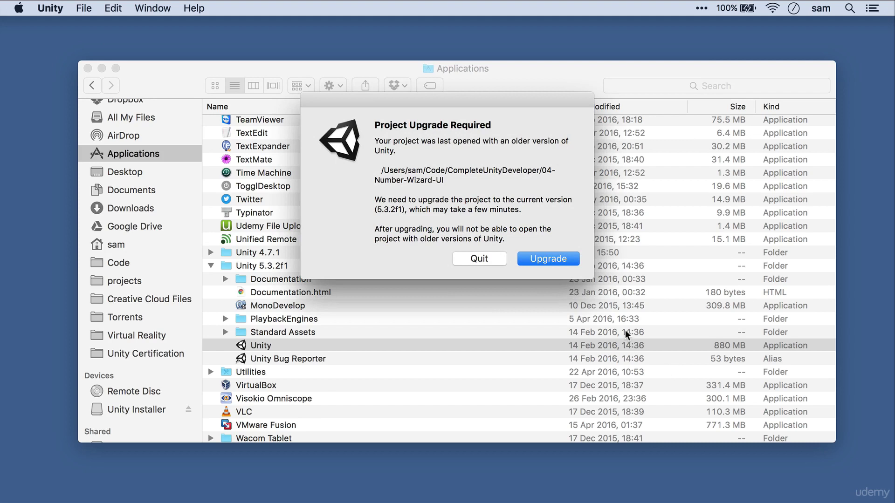
pyautogui.click(544, 265)
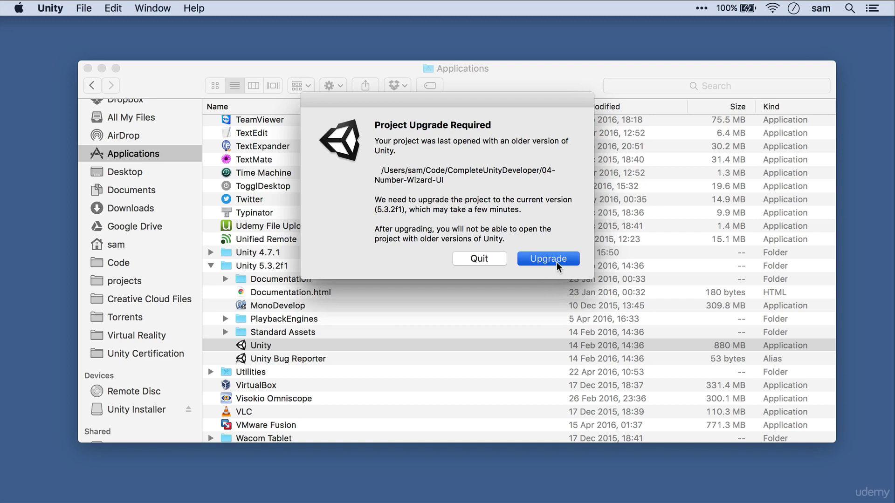
pyautogui.moveTo(536, 130); pyautogui.dragTo(522, 162)
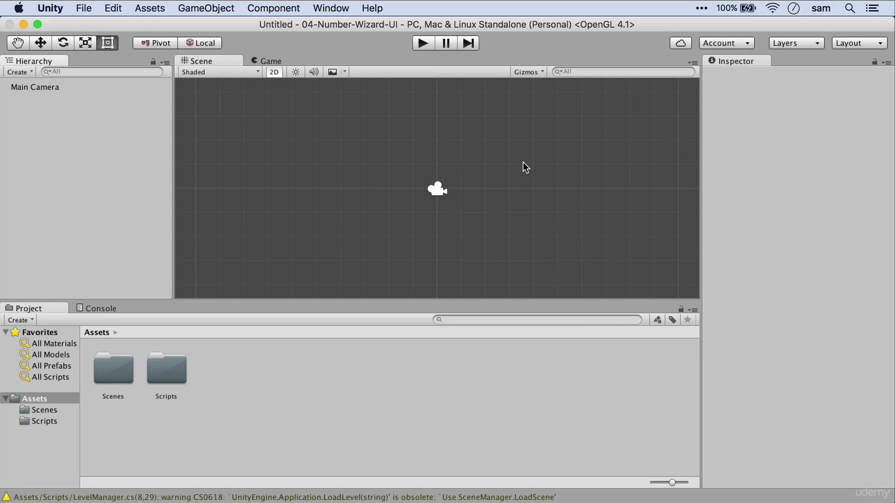
# - Open the Game scene from the project's Scenes folder
pyautogui.doubleClick(117, 369)
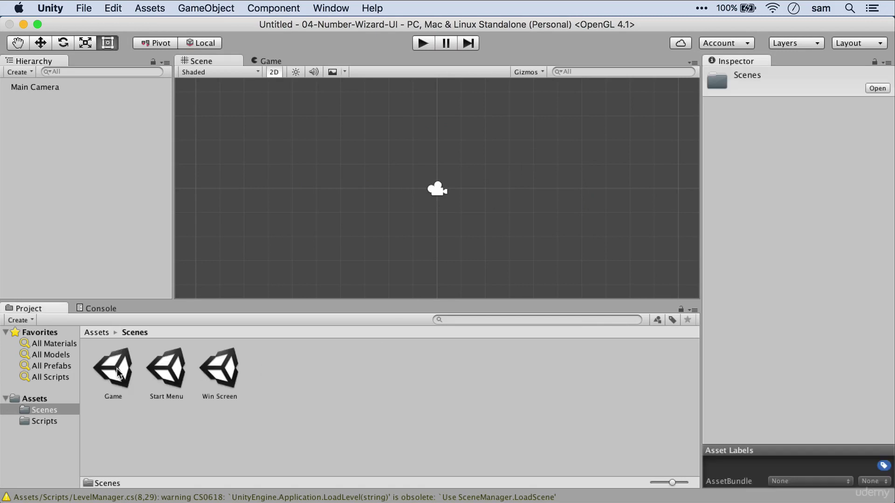
pyautogui.click(113, 377)
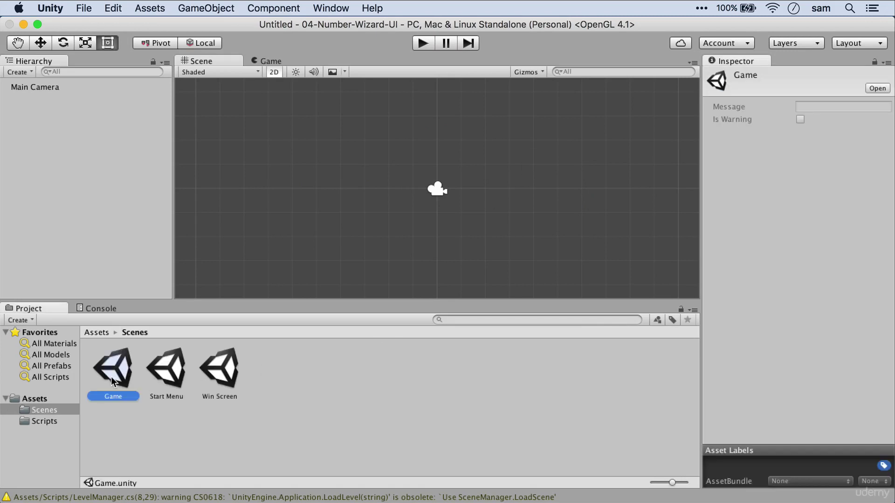
pyautogui.doubleClick(112, 375)
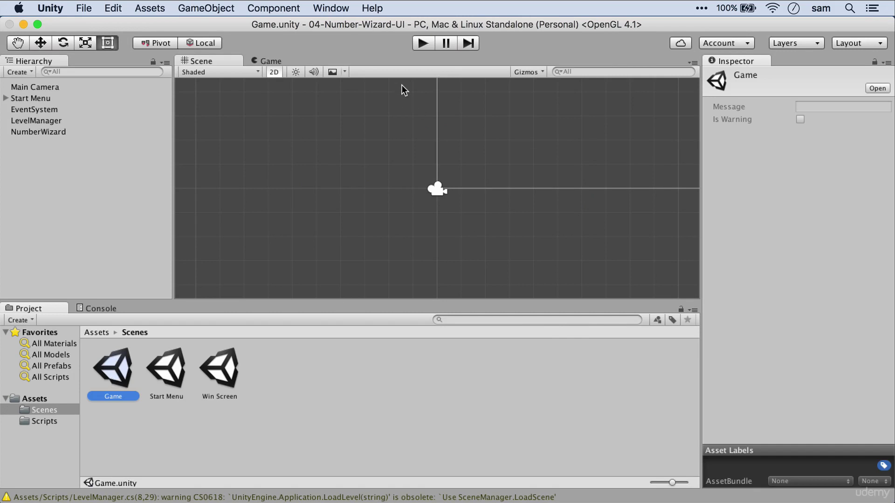
# - Run the Game scene in play mode and maximize the Game view
pyautogui.click(428, 46)
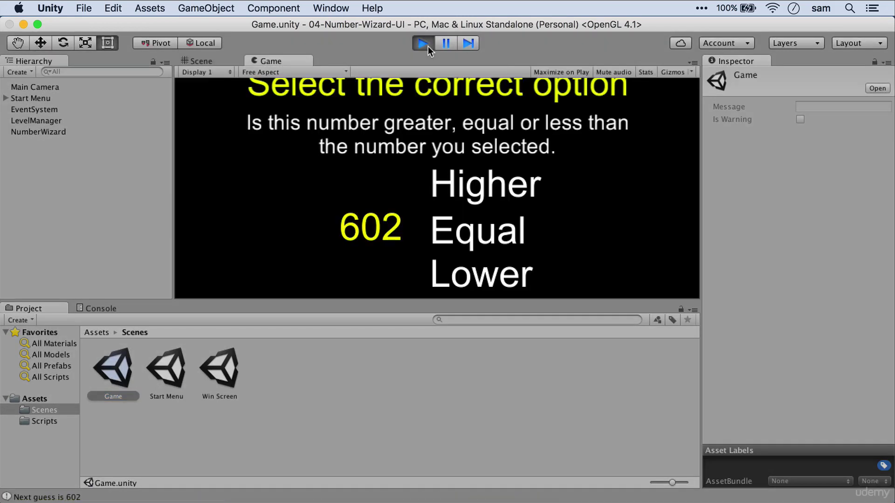
pyautogui.click(427, 303)
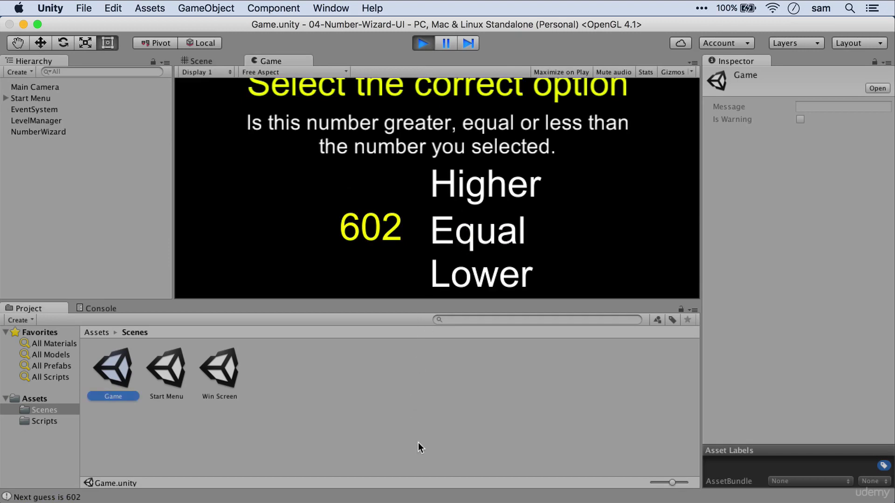
pyautogui.moveTo(699, 238); pyautogui.dragTo(701, 237)
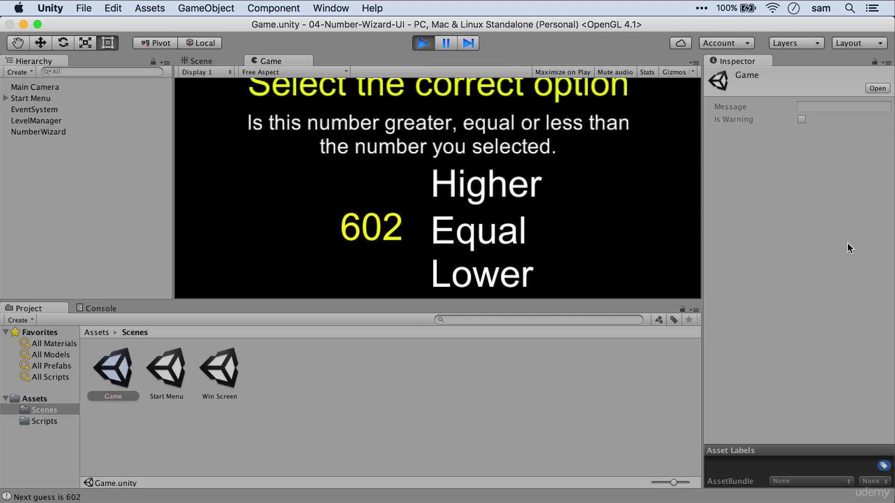
pyautogui.rightClick(275, 63)
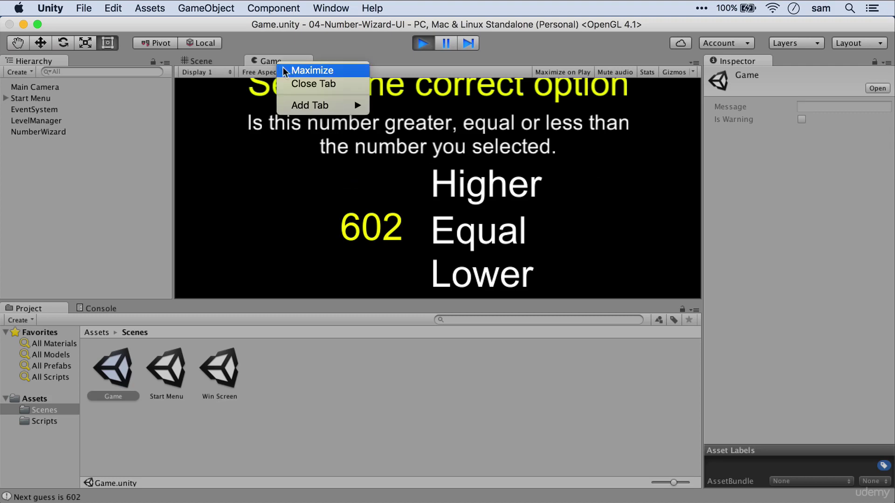
pyautogui.click(289, 70)
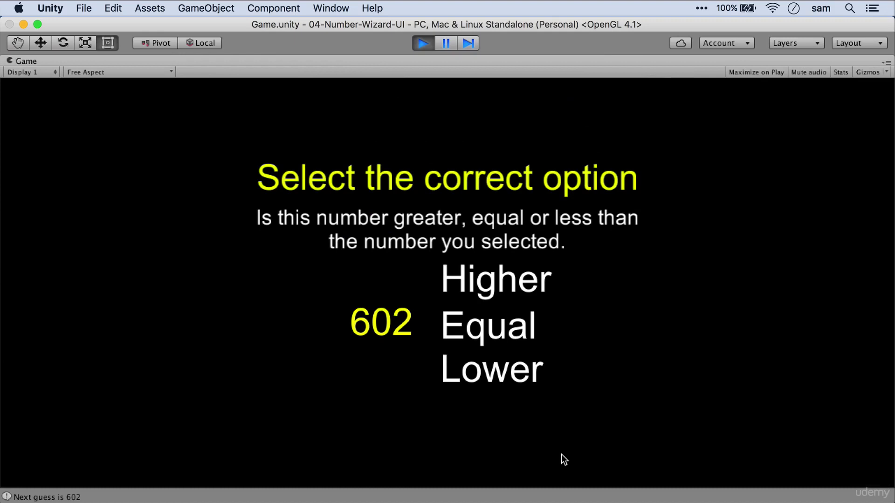
# - Test the running game by answering Lower and Higher to its guesses, and restore the Game view to its normal size
pyautogui.click(503, 386)
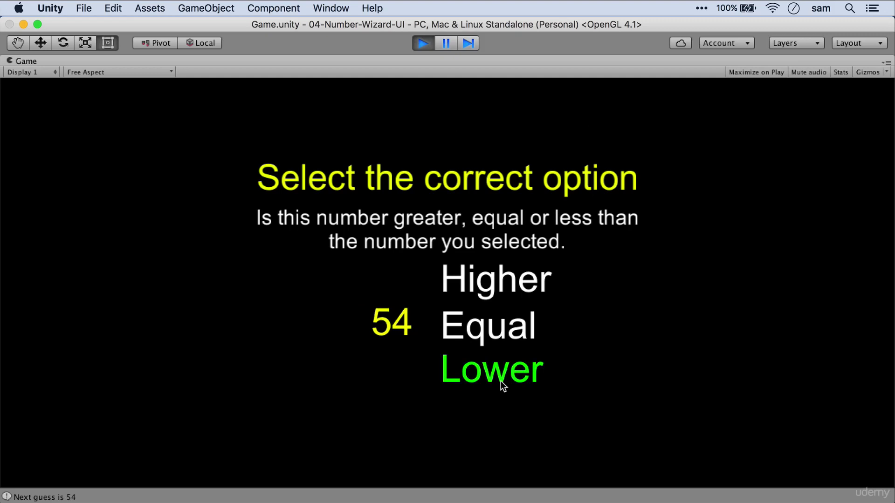
pyautogui.click(505, 281)
pyautogui.click(502, 284)
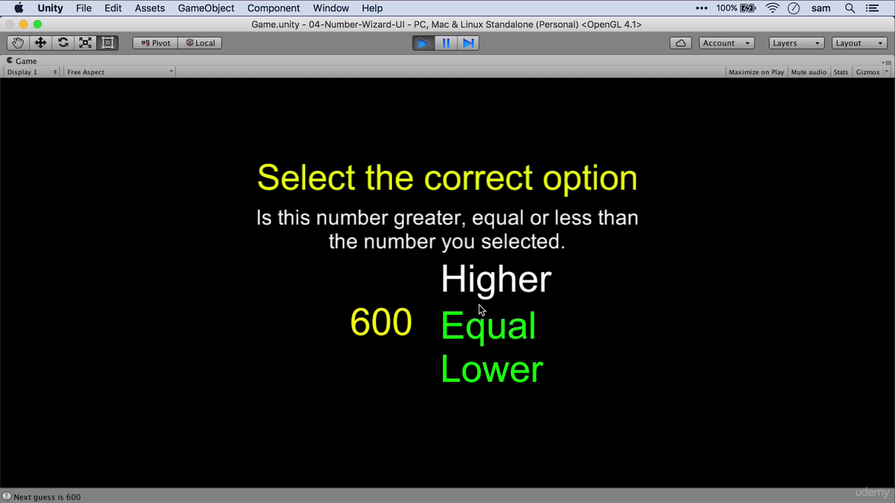
pyautogui.click(490, 282)
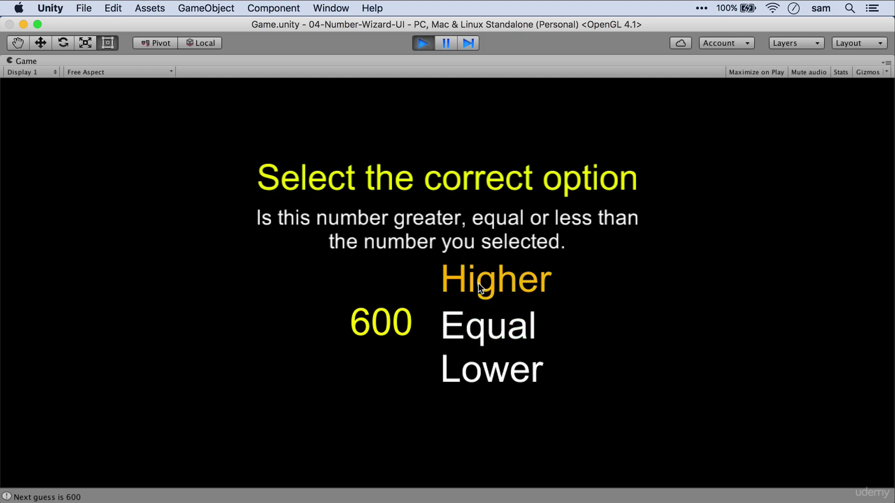
pyautogui.rightClick(107, 60)
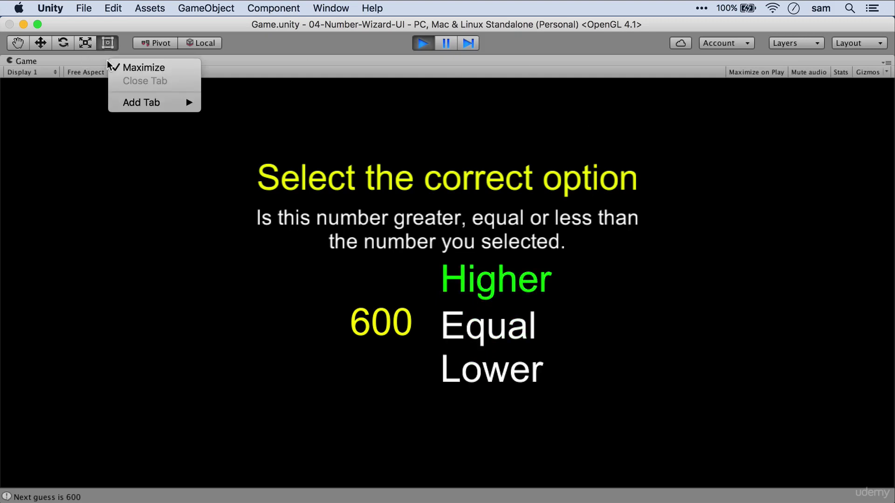
pyautogui.click(270, 129)
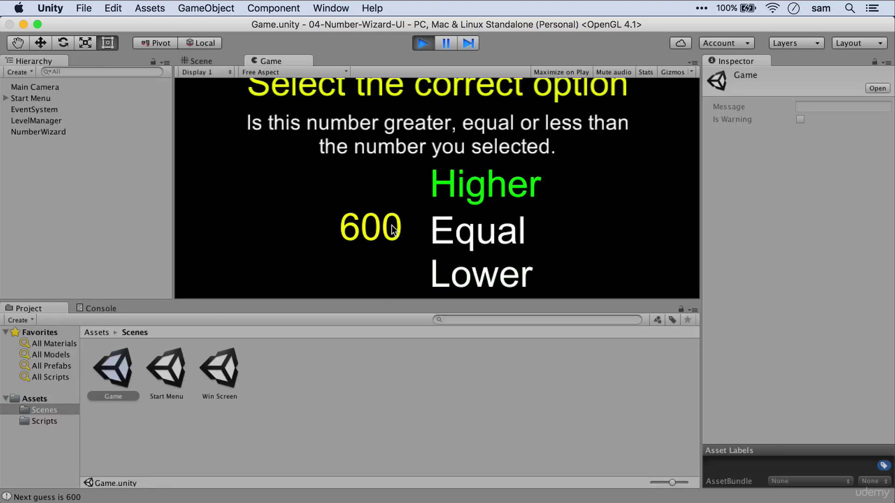
# - Choose WebGL as the platform in the Build Settings and start a build
pyautogui.click(83, 8)
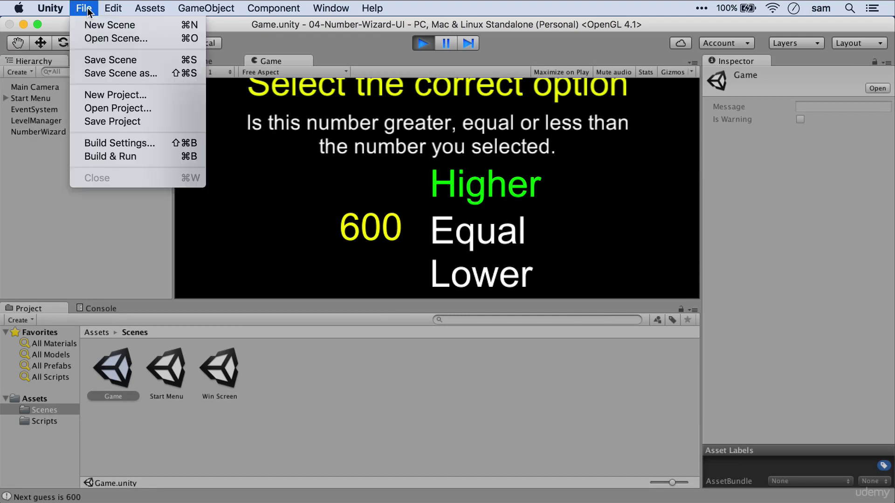
pyautogui.click(135, 158)
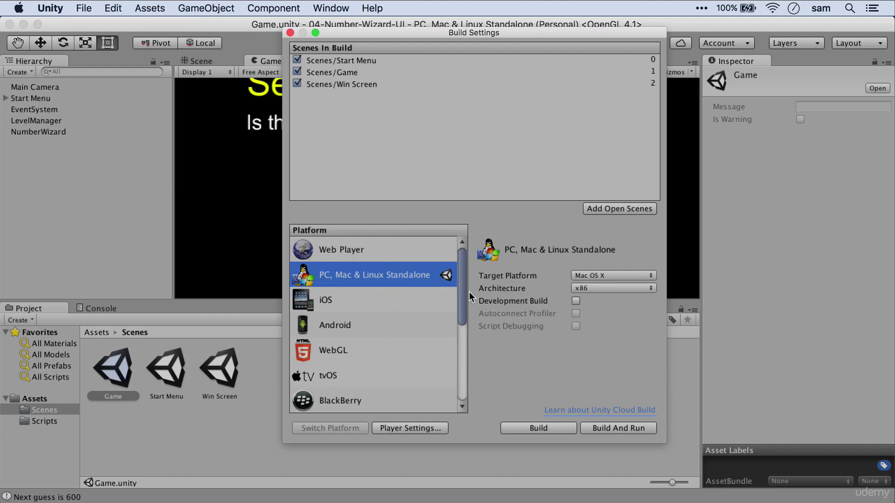
pyautogui.moveTo(461, 287); pyautogui.dragTo(462, 310)
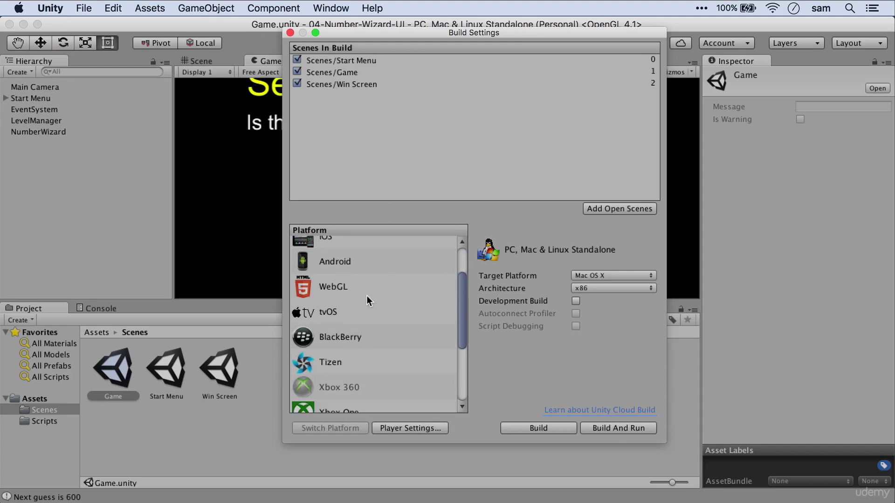
pyautogui.click(354, 292)
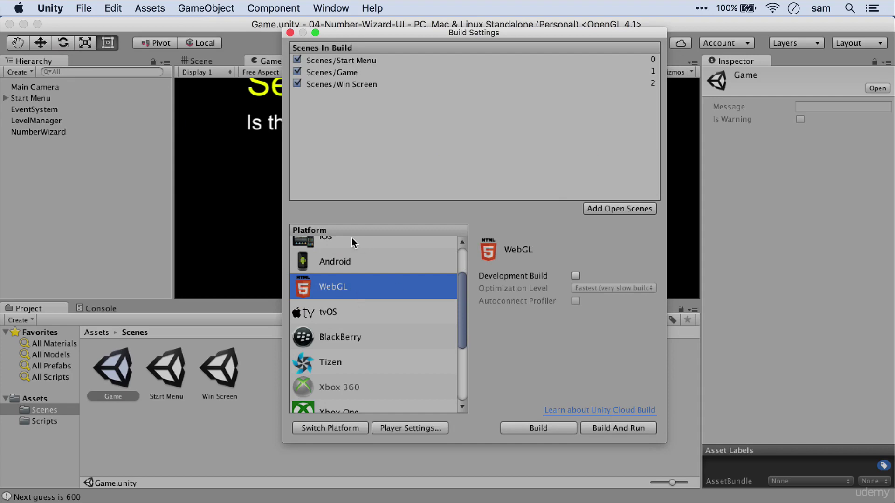
pyautogui.click(544, 430)
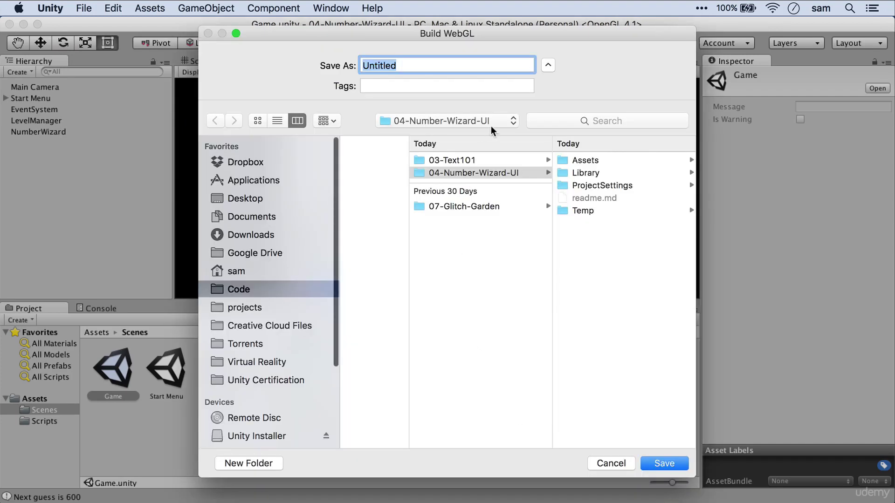
# - Create a new folder named Build inside 04-Number-Wizard-UI as the WebGL build's destination
pyautogui.click(599, 240)
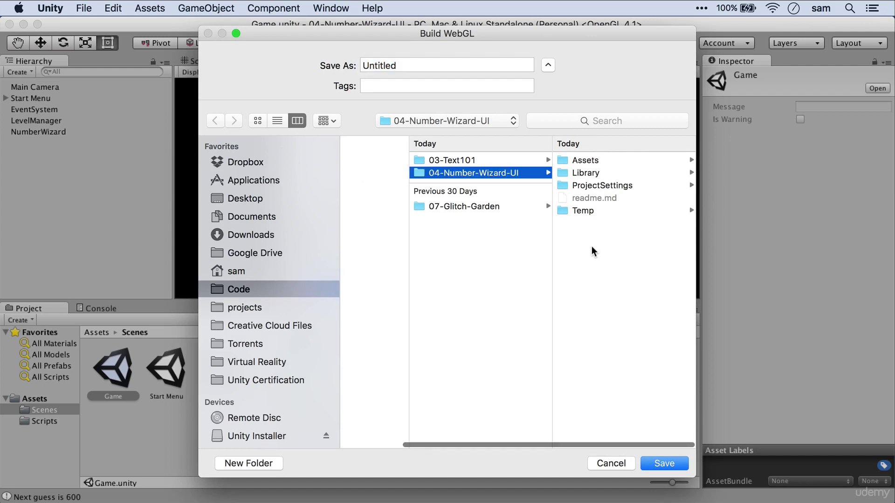
pyautogui.click(237, 465)
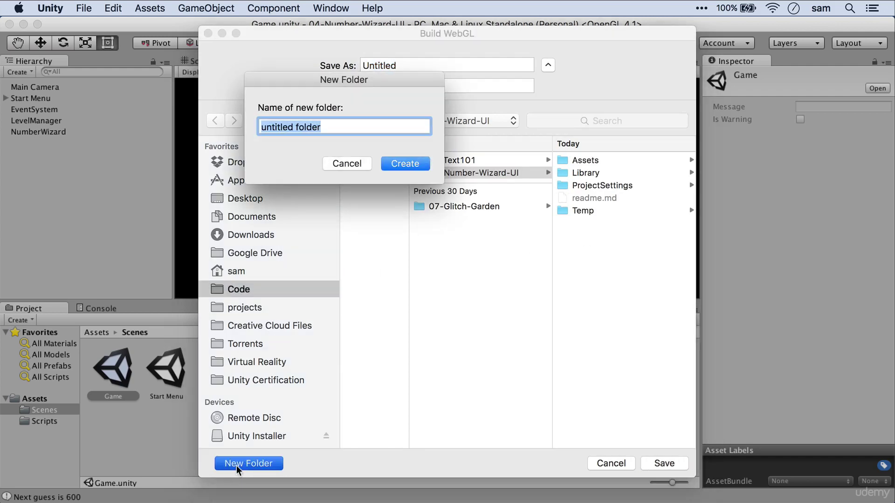
pyautogui.write('Build')
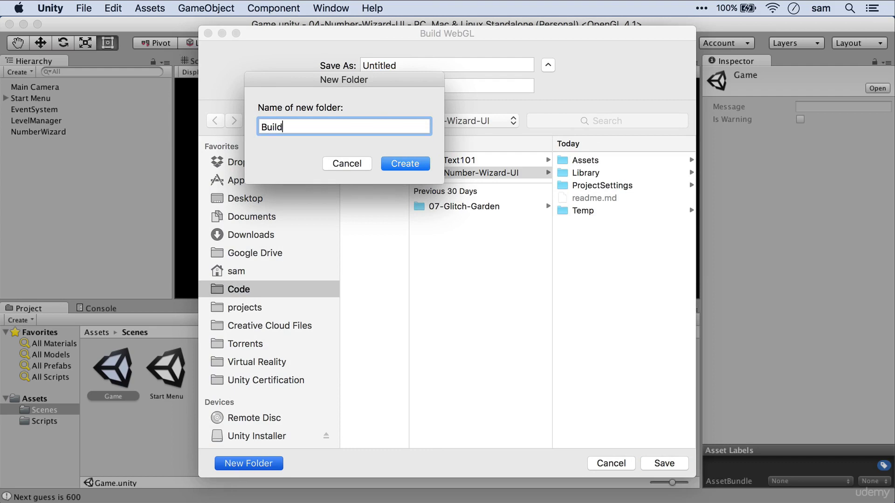
pyautogui.press('Return')
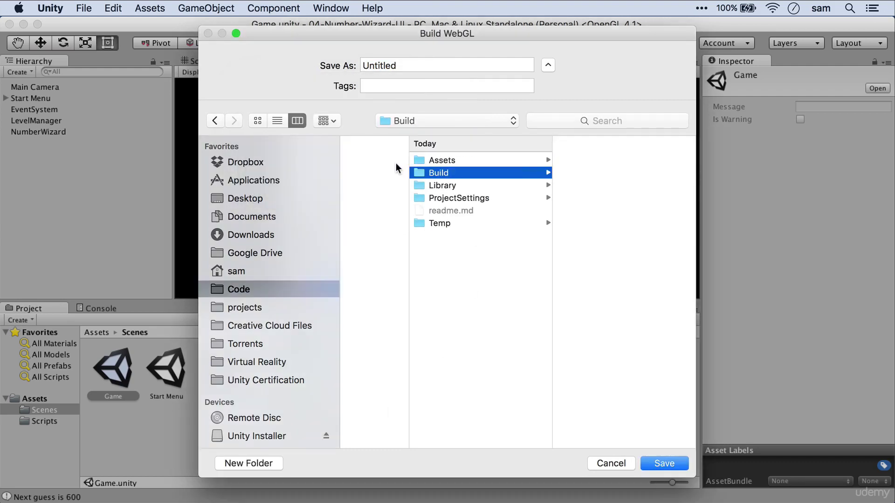
# - Name the WebGL build NumberWizardUI and save it in the Build folder
pyautogui.doubleClick(388, 66)
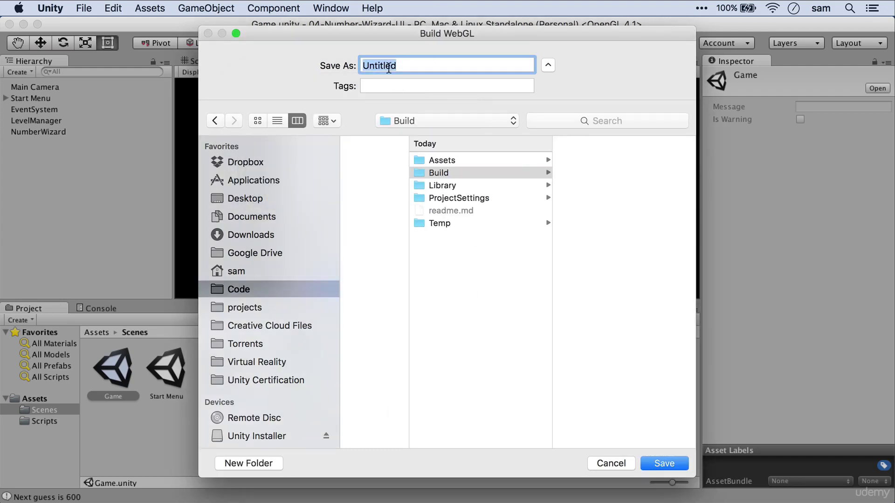
pyautogui.write('NumberWis')
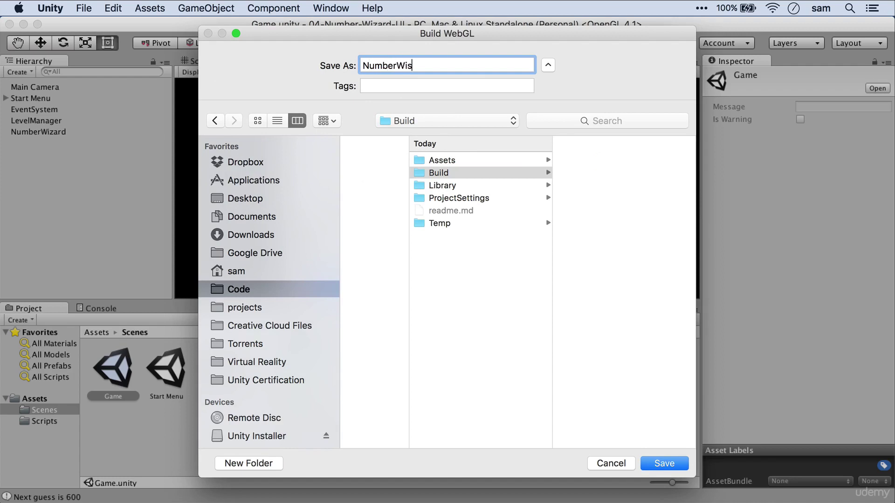
pyautogui.press('BackSpace')
pyautogui.write('zardUI')
pyautogui.click(664, 464)
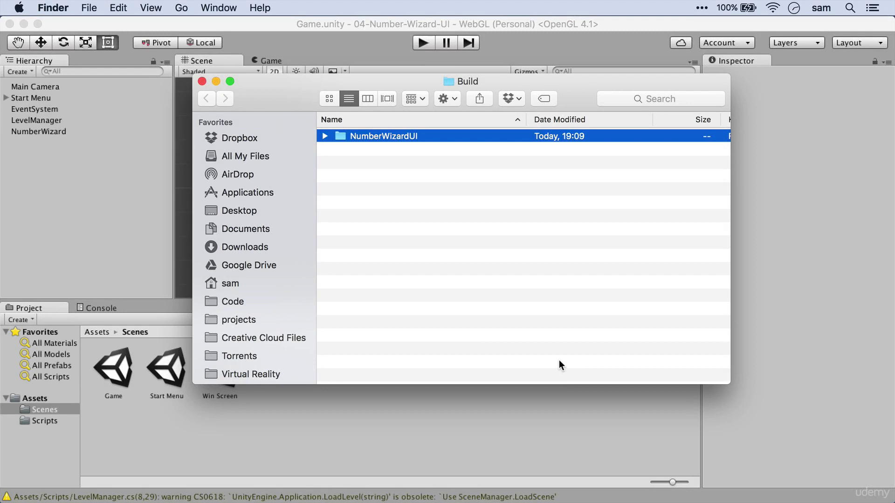
# - Compress the NumberWizardUI build folder into a zip archive
pyautogui.moveTo(569, 90); pyautogui.dragTo(579, 102)
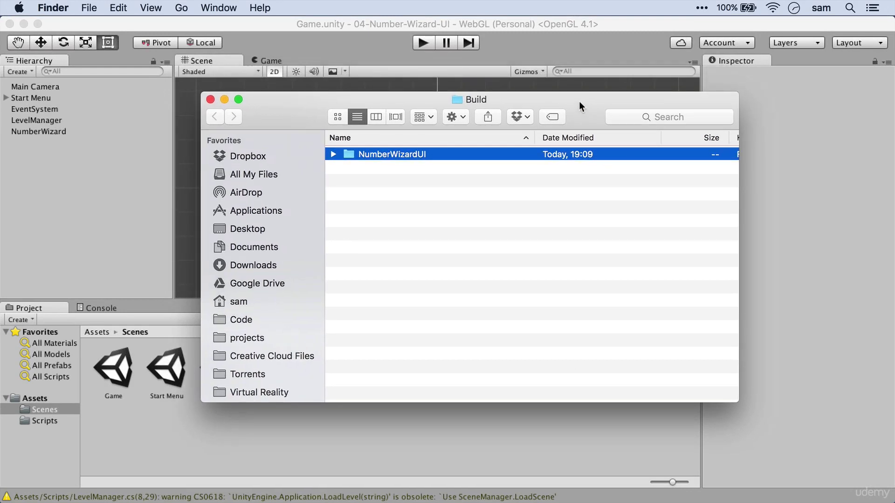
pyautogui.click(404, 151)
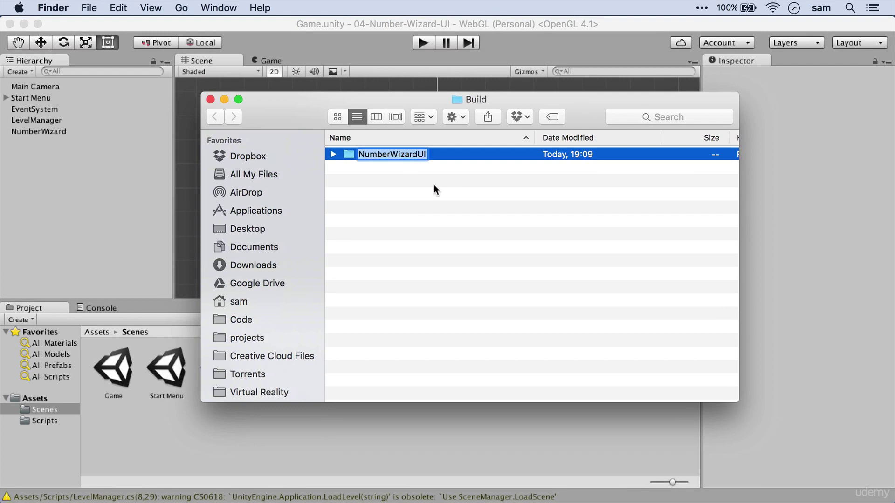
pyautogui.click(433, 184)
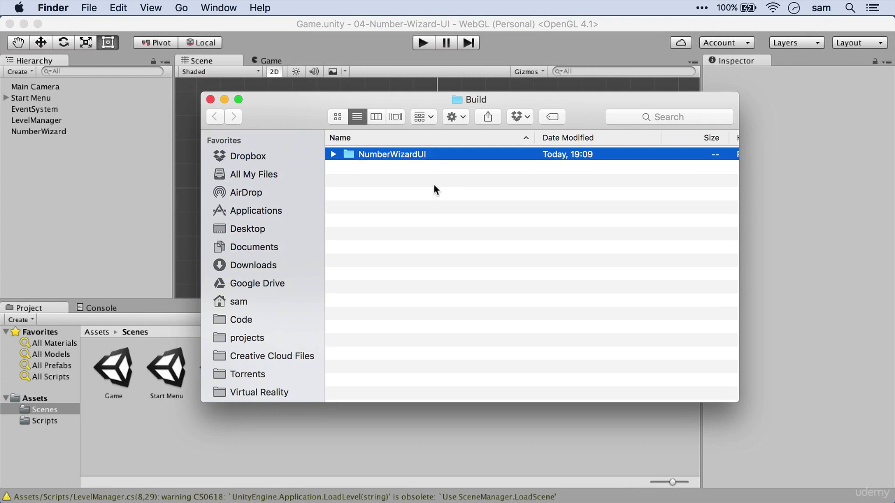
pyautogui.rightClick(408, 157)
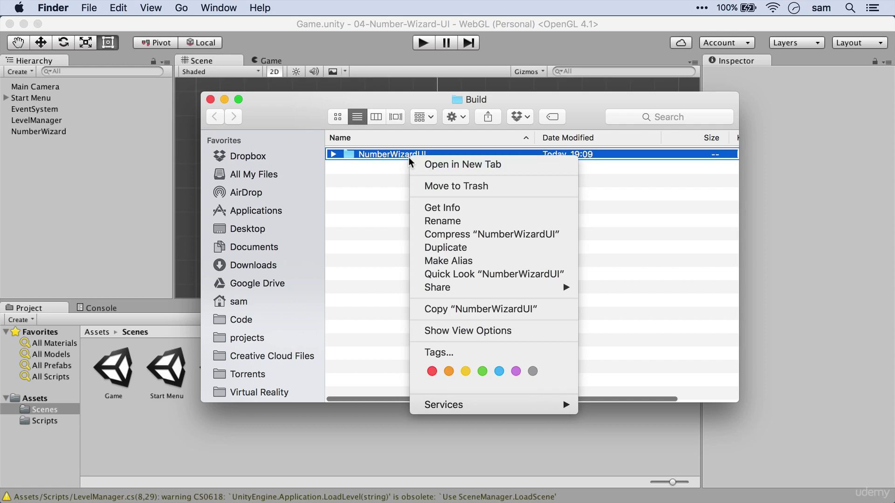
pyautogui.click(462, 237)
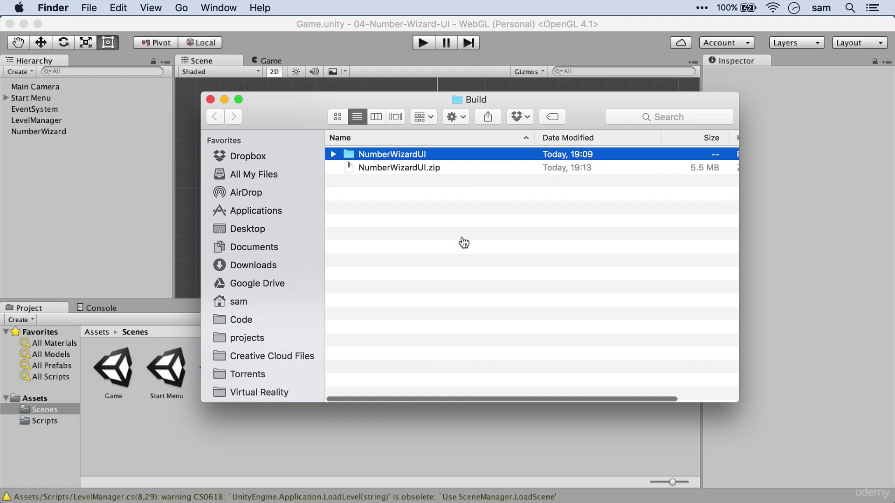
# - Switch to Chrome and open gamebucket.io in a new window
pyautogui.press('super+Tab')
pyautogui.press('super+n')
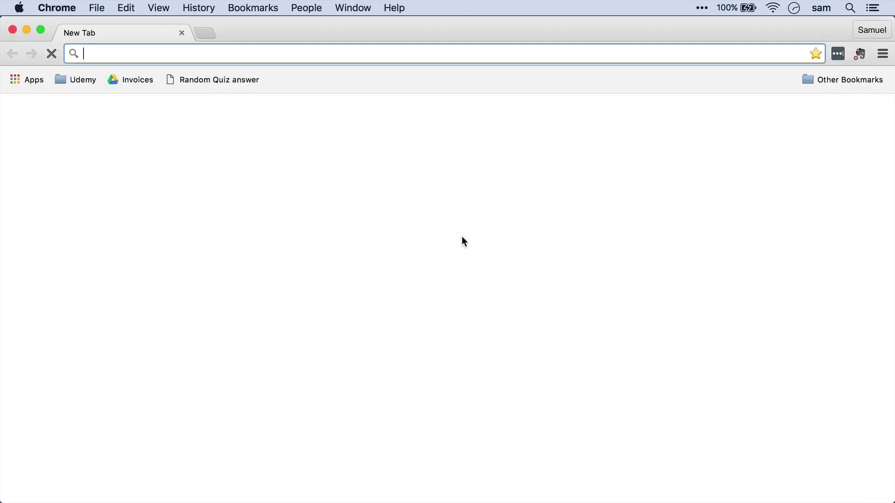
pyautogui.write('gamedev.uservoice.com')
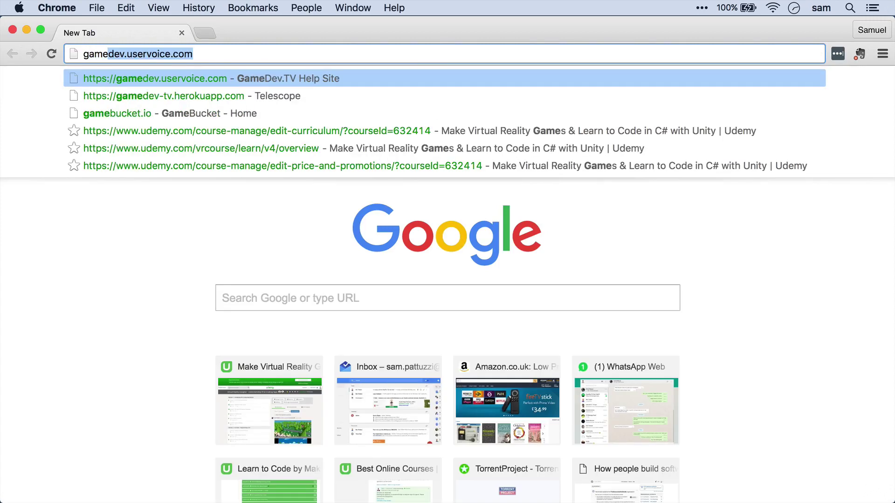
pyautogui.press('Down')
pyautogui.press('Down')
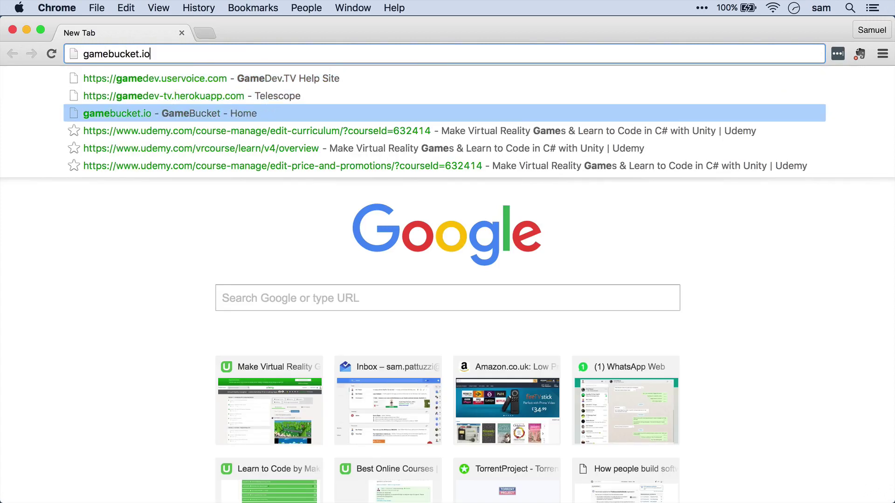
pyautogui.press('Return')
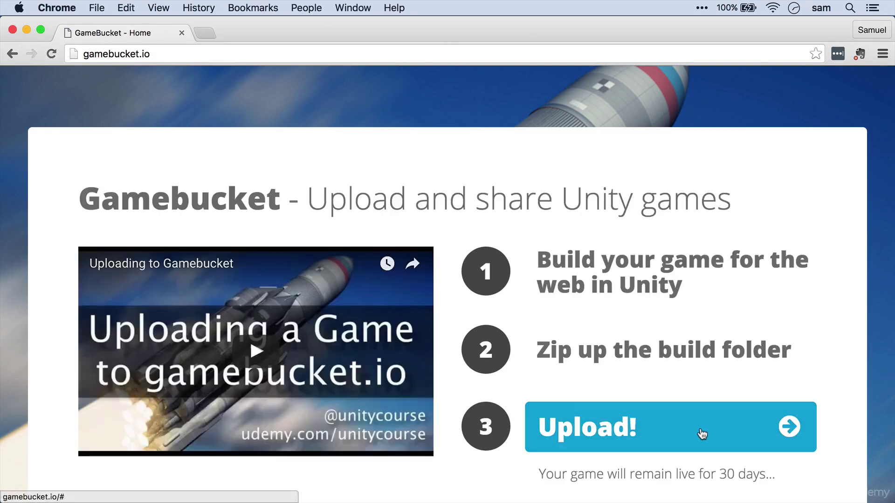
# - Upload NumberWizardUI.zip to Gamebucket from Code > CompleteUnityDeveloper > 04-Number-Wizard-UI > Build
pyautogui.scroll(-3, 702, 433)
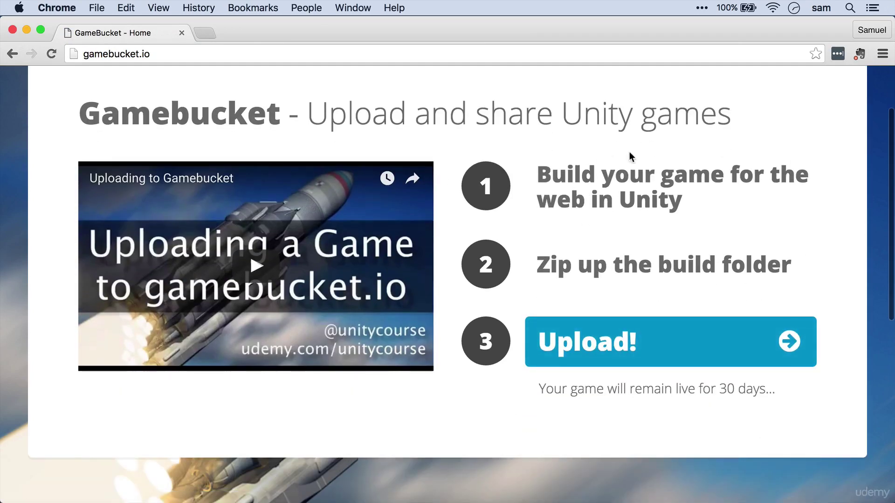
pyautogui.click(607, 362)
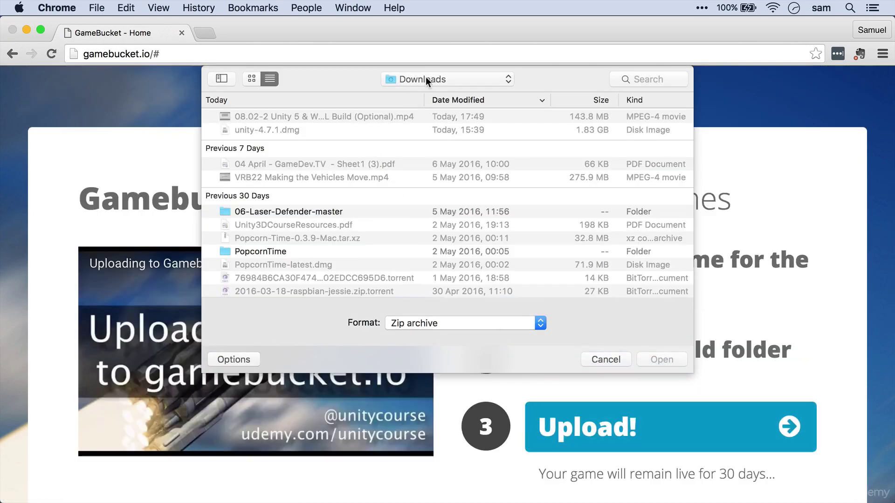
pyautogui.click(426, 79)
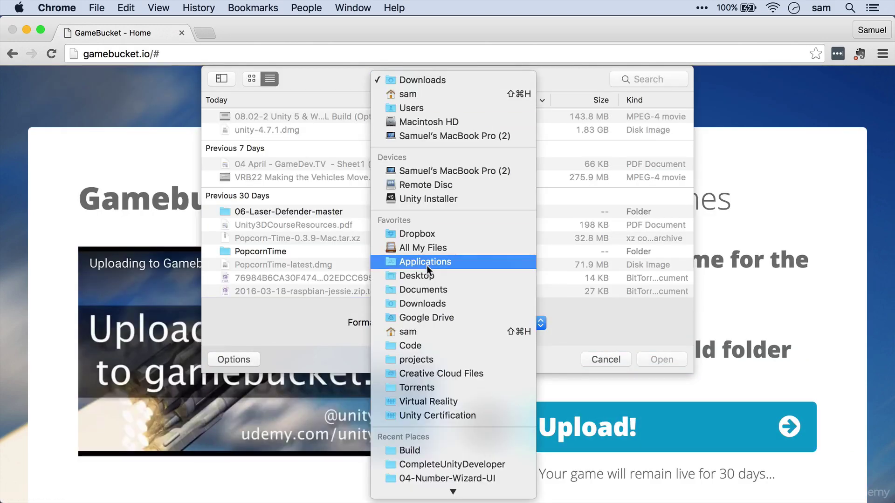
pyautogui.click(424, 345)
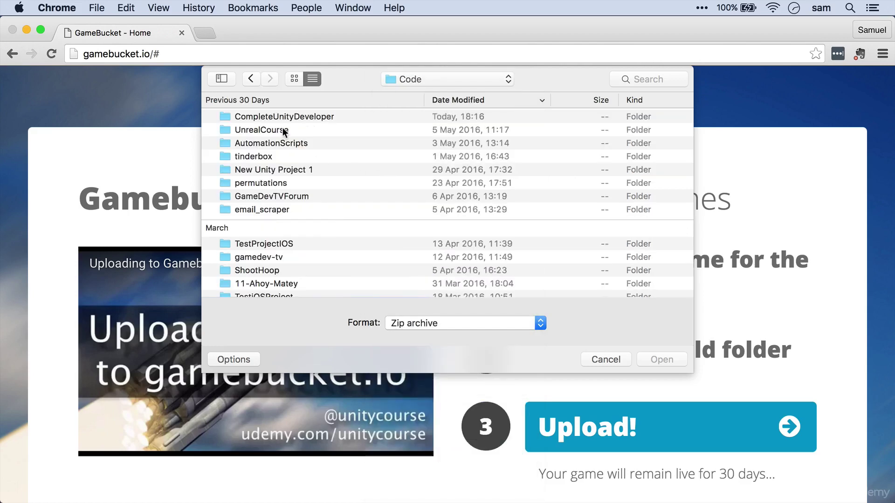
pyautogui.doubleClick(276, 116)
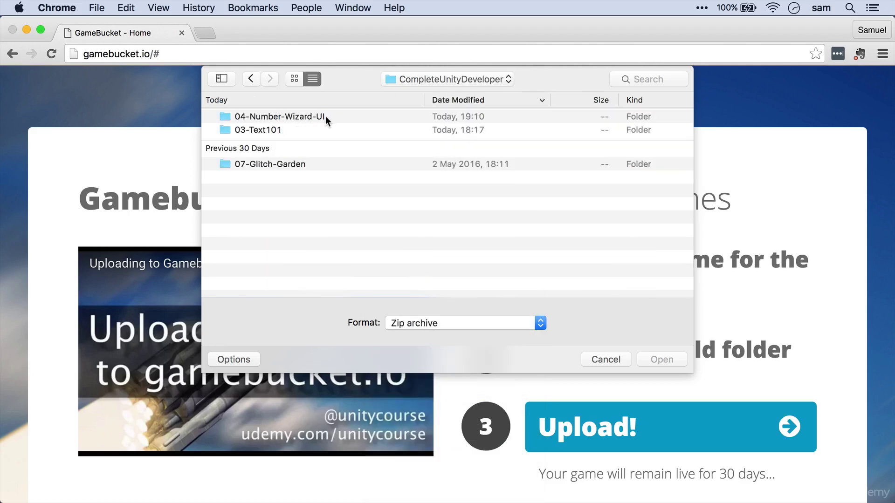
pyautogui.doubleClick(324, 116)
pyautogui.doubleClick(251, 117)
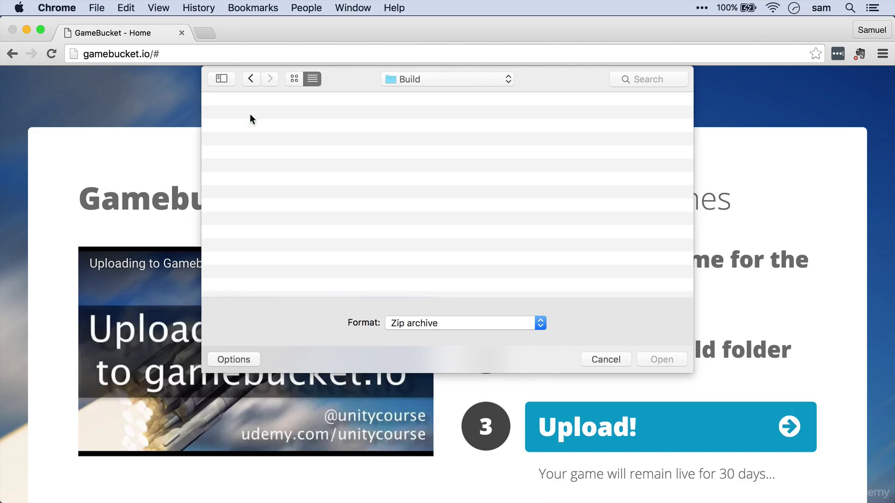
pyautogui.click(295, 117)
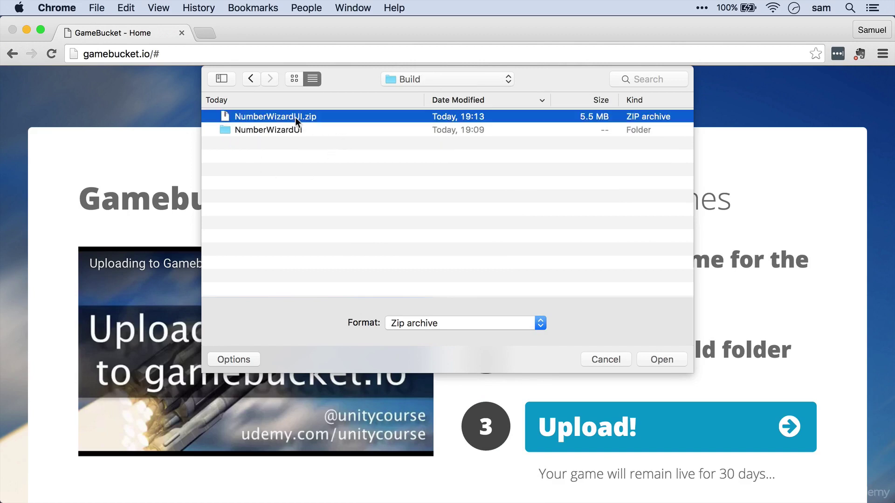
pyautogui.click(667, 364)
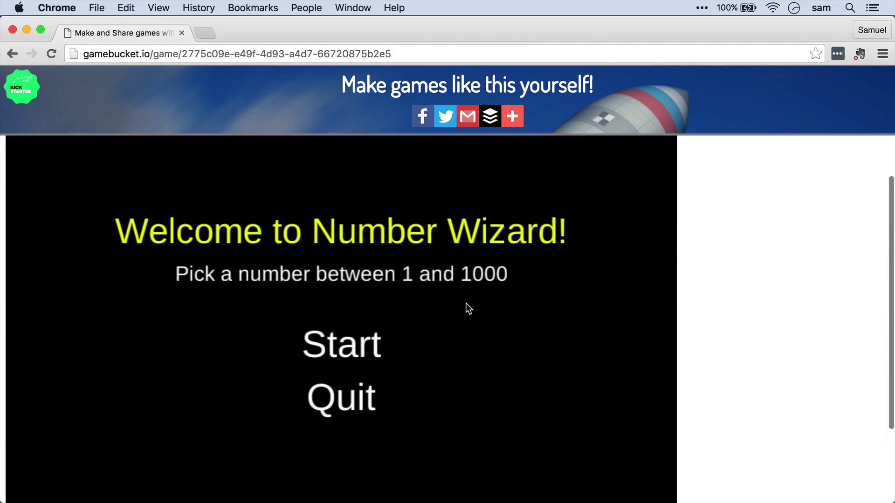
# - Start the uploaded Number Wizard game in the browser and look over its page
pyautogui.click(339, 354)
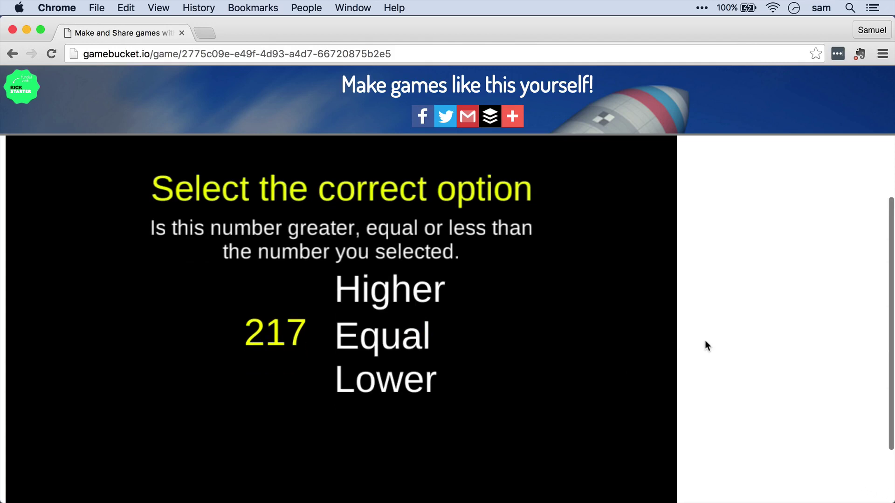
pyautogui.scroll(-3, 706, 341)
pyautogui.scroll(4, 706, 341)
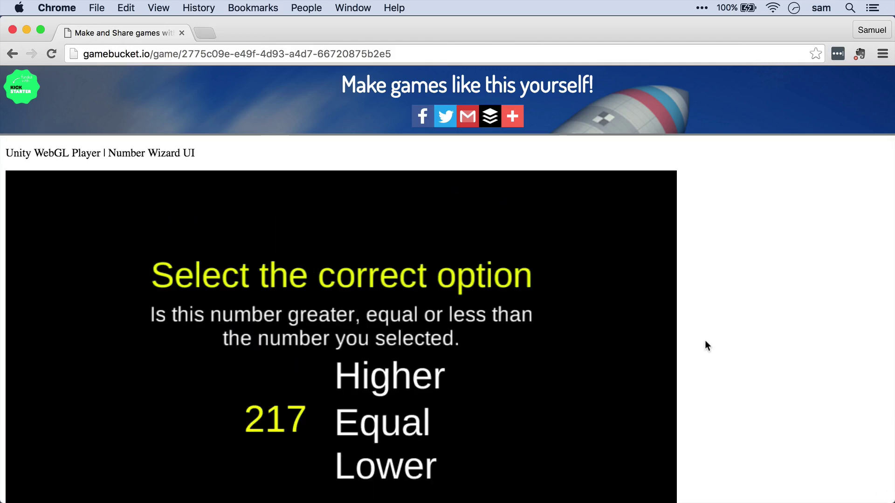